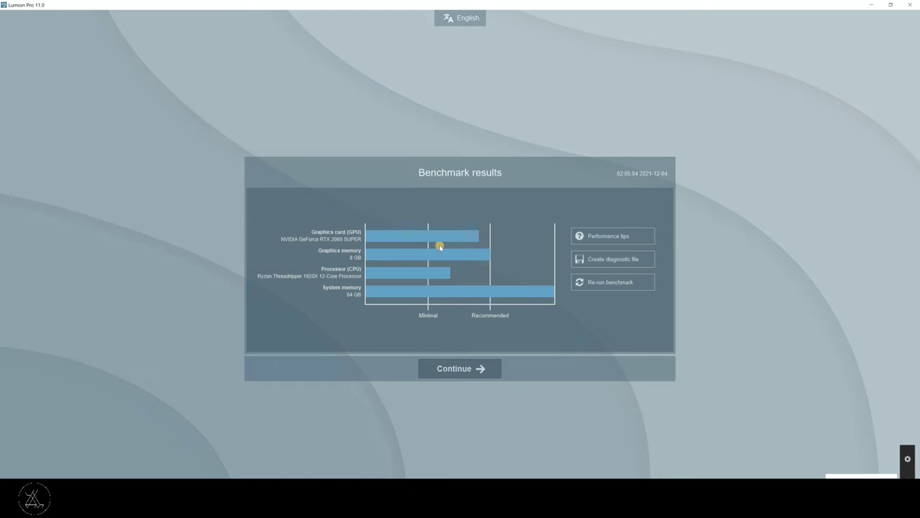
Close the benchmark results panel and quit Lumion Pro 11 with Alt+F4.
click(464, 367)
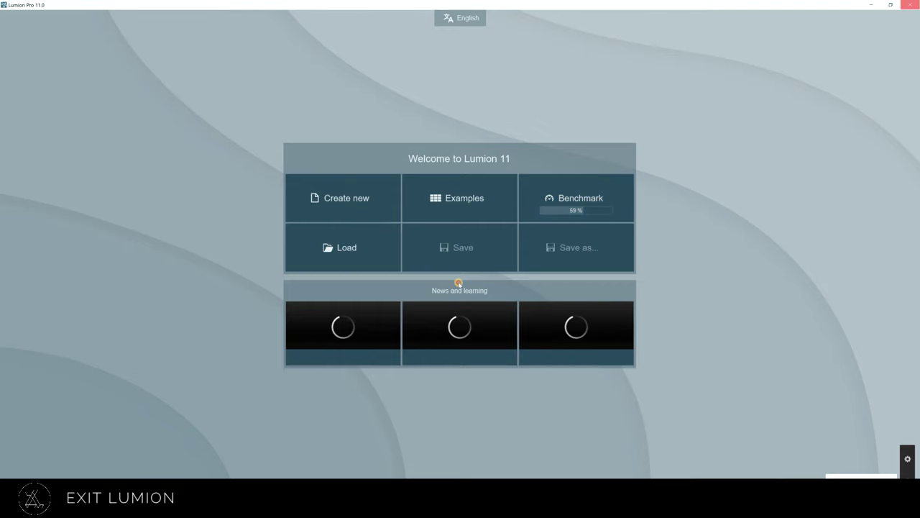
key(alt+F4)
key(Return)
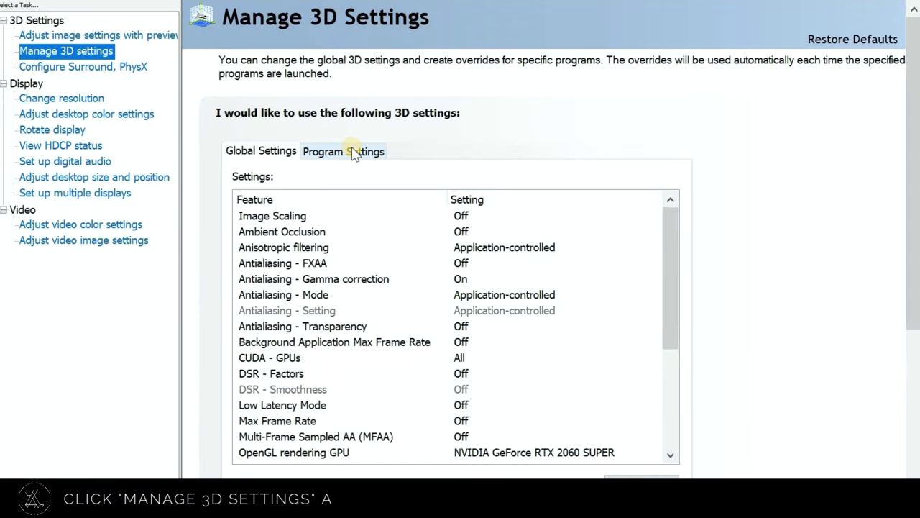
Pick Lumion (lumion.exe) as the program in the Program Settings tab.
click(353, 152)
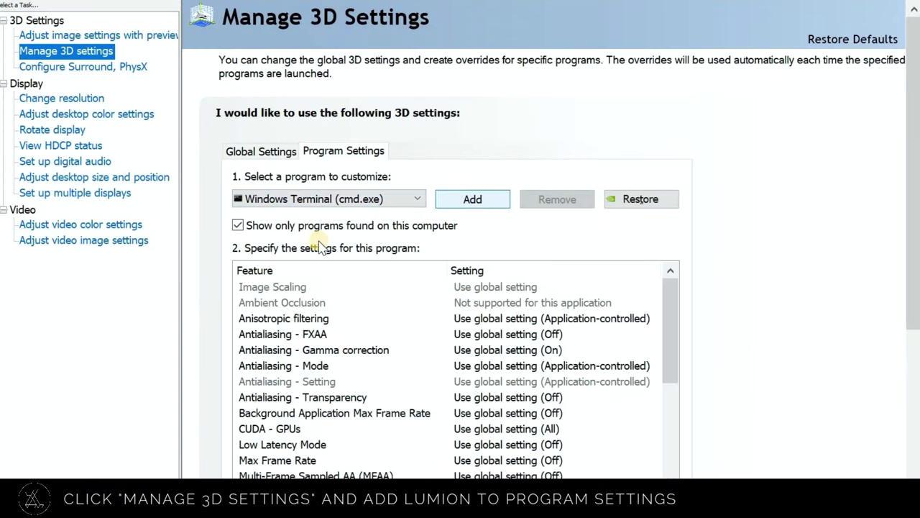
click(329, 199)
key(Down)
key(Down)
key(Down)
key(Down)
key(Down)
key(Down)
key(Down)
key(Return)
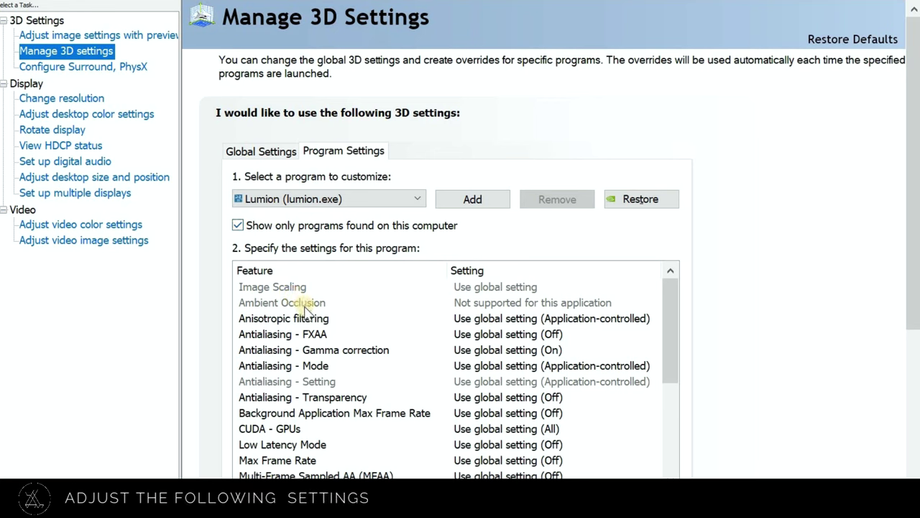
Set anisotropic filtering to 16x and turn Antialiasing - FXAA on.
click(587, 321)
click(587, 321)
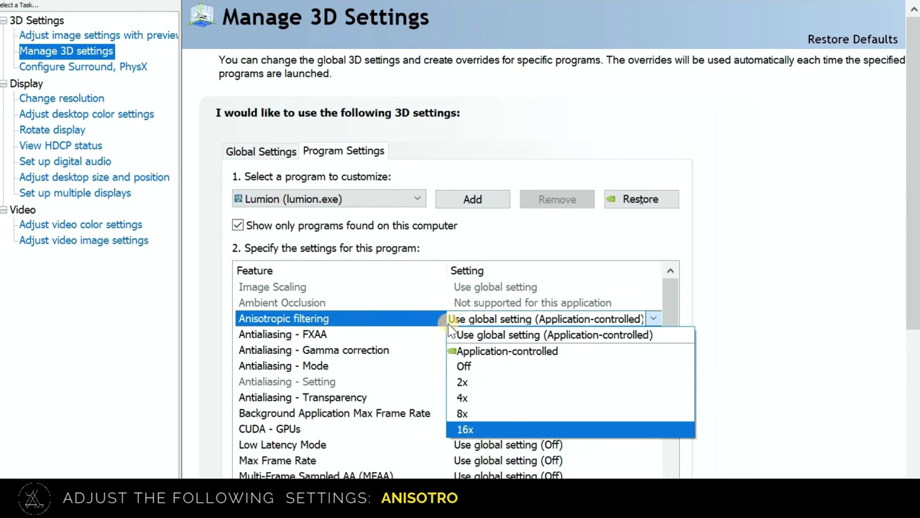
click(466, 429)
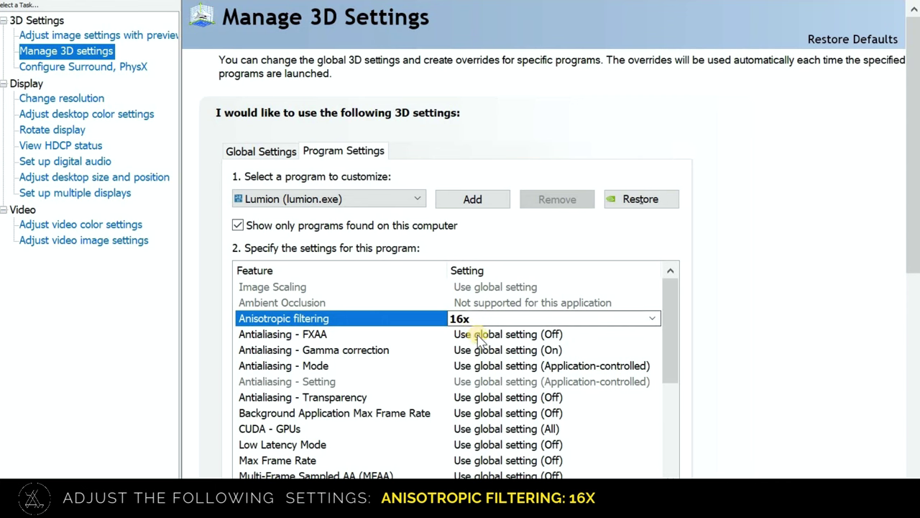
click(535, 335)
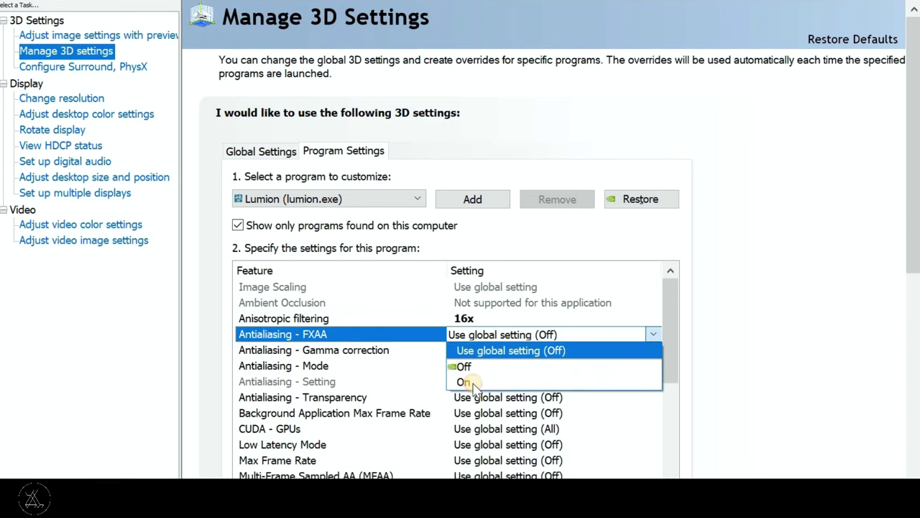
click(470, 382)
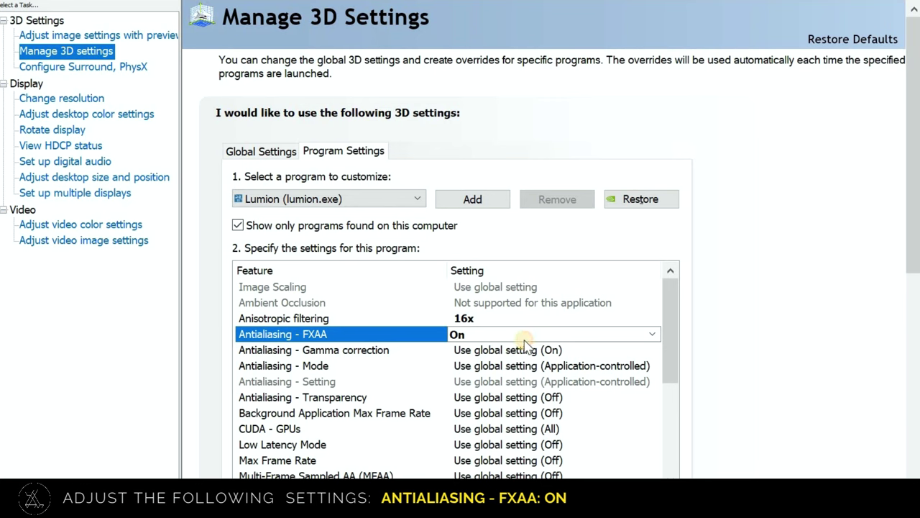
Turn gamma correction on for Lumion.
click(550, 351)
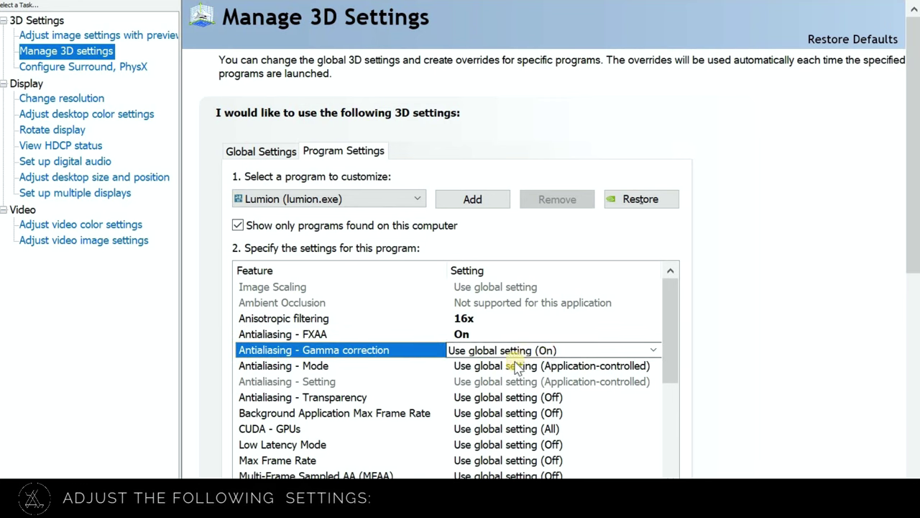
key(alt+Down)
key(Down)
key(Down)
key(Return)
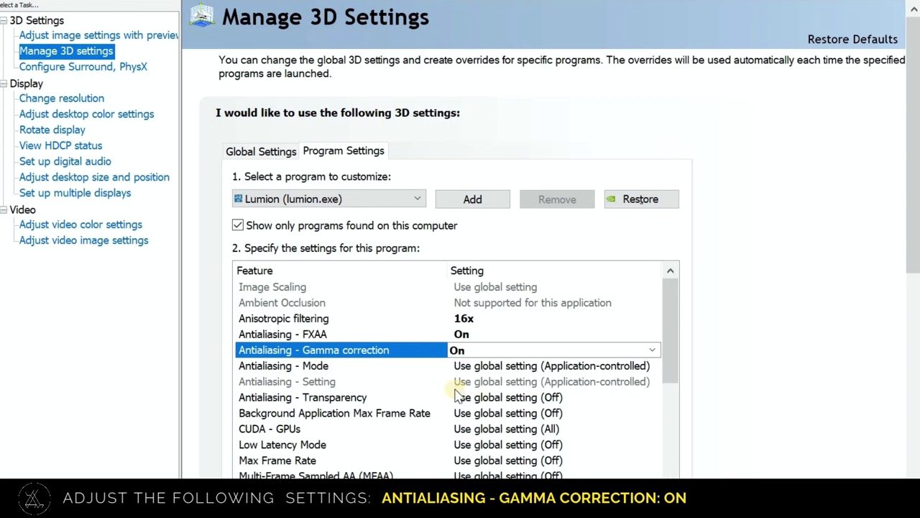
Set antialiasing mode to 'Enhance the application setting' with an 8x antialiasing setting.
click(500, 366)
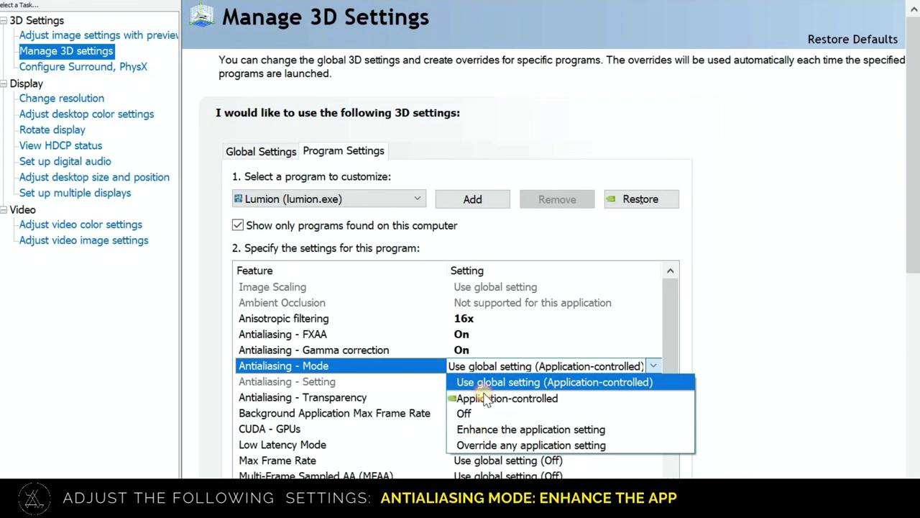
key(Down)
key(Down)
key(Down)
key(Return)
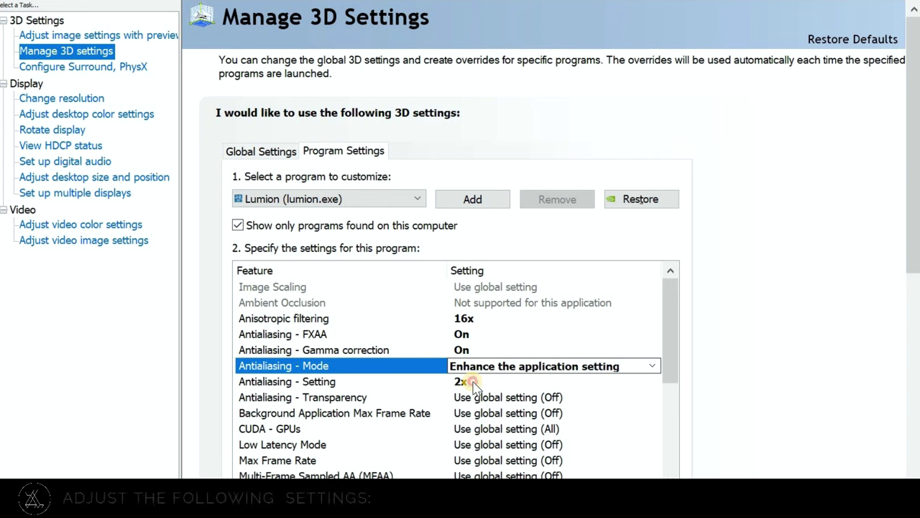
key(Down)
key(alt+Down)
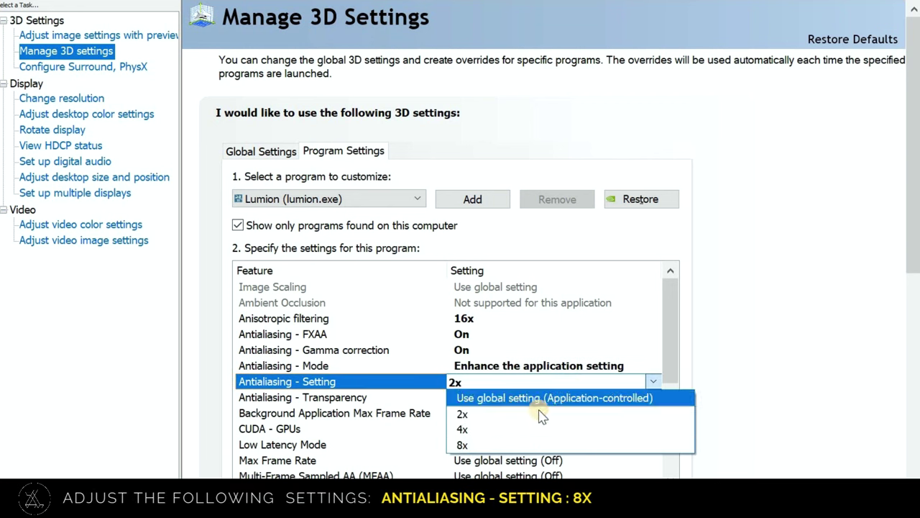
key(Down)
key(Down)
key(Return)
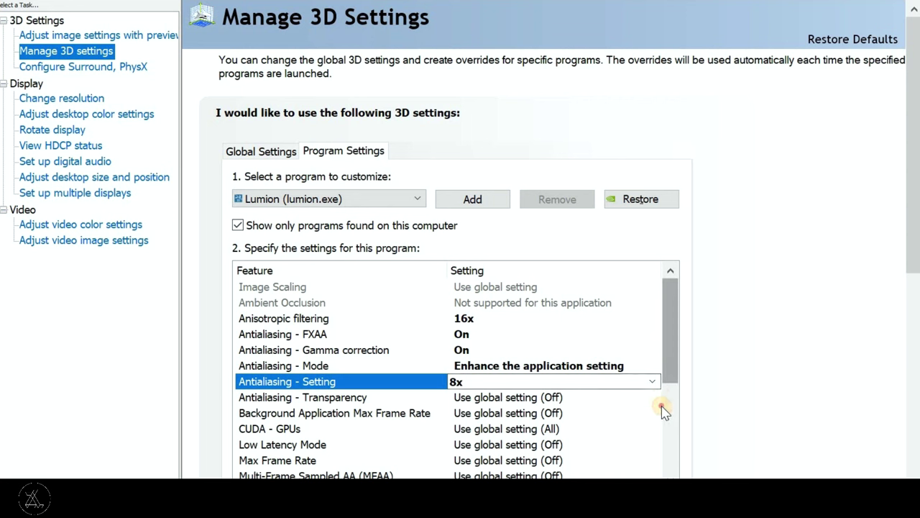
Turn MFAA on for Lumion.
scroll(663, 409, down, 4)
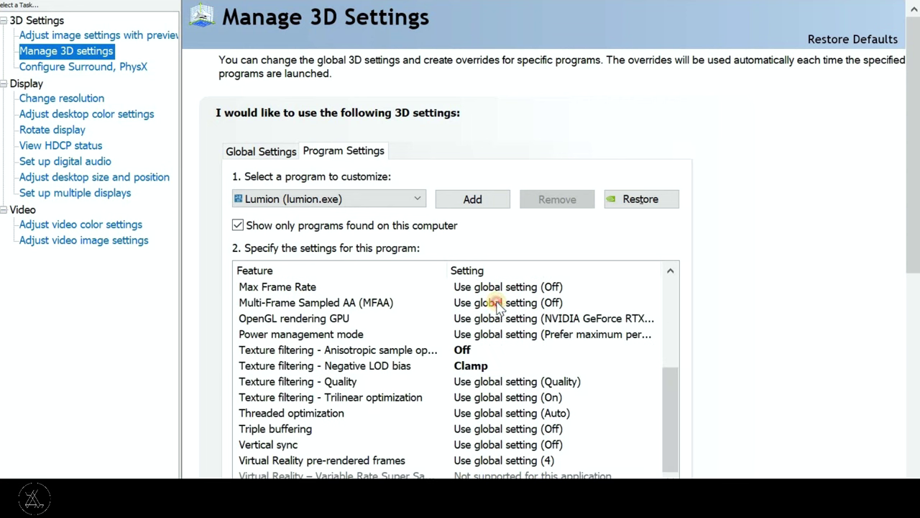
click(499, 303)
click(499, 302)
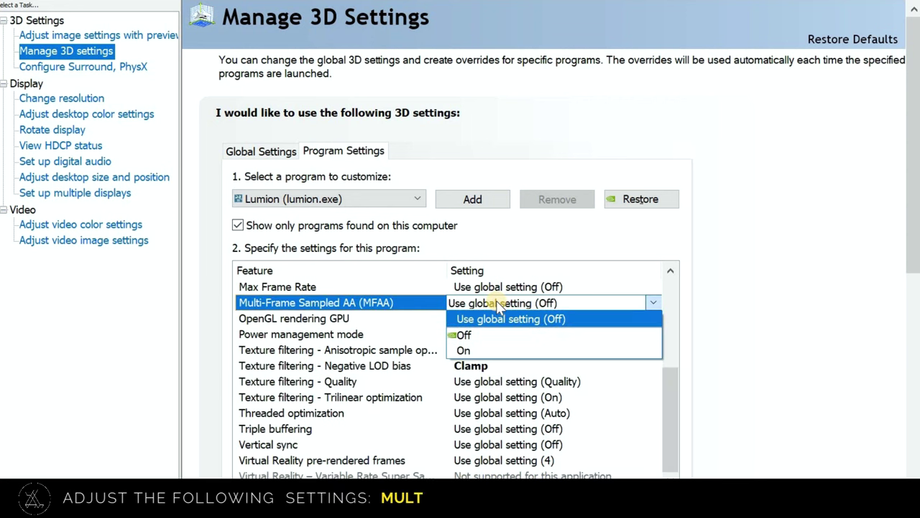
click(473, 350)
scroll(672, 319, up, 5)
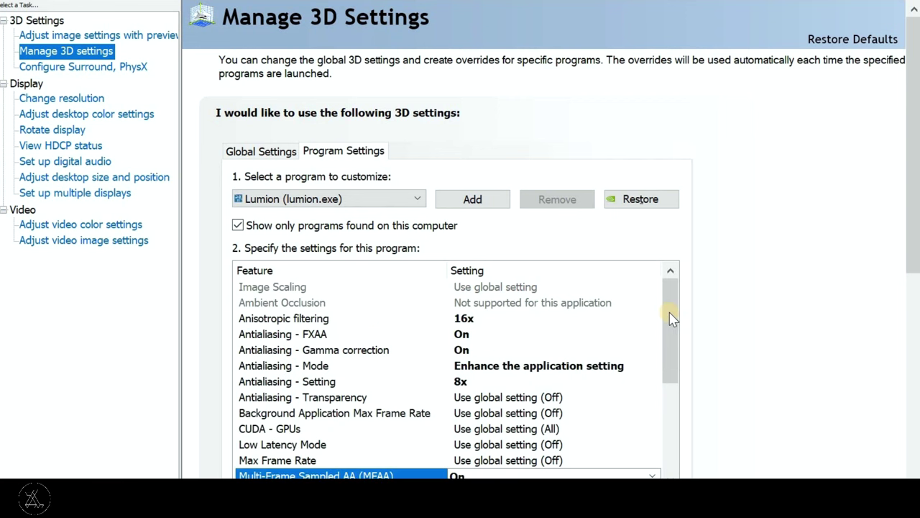
click(665, 399)
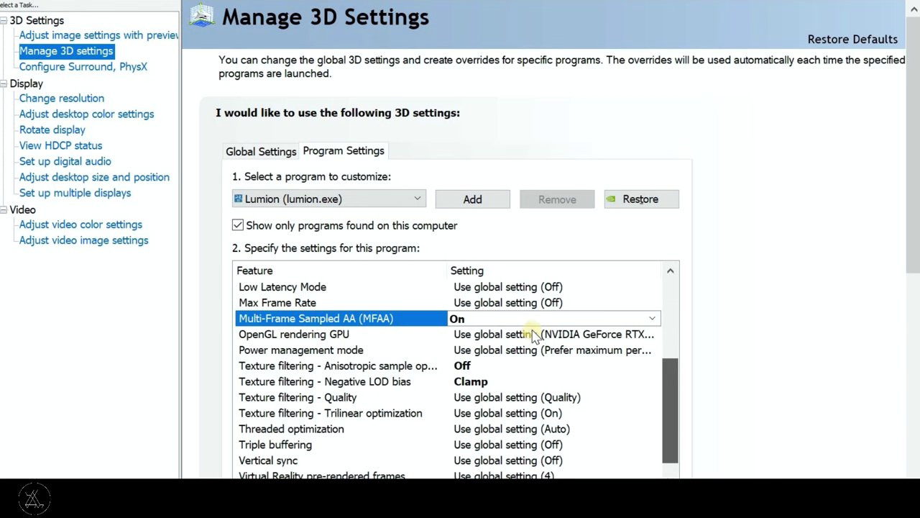
Use the GeForce RTX 2060 SUPER for OpenGL and set power management to Prefer maximum performance.
click(517, 335)
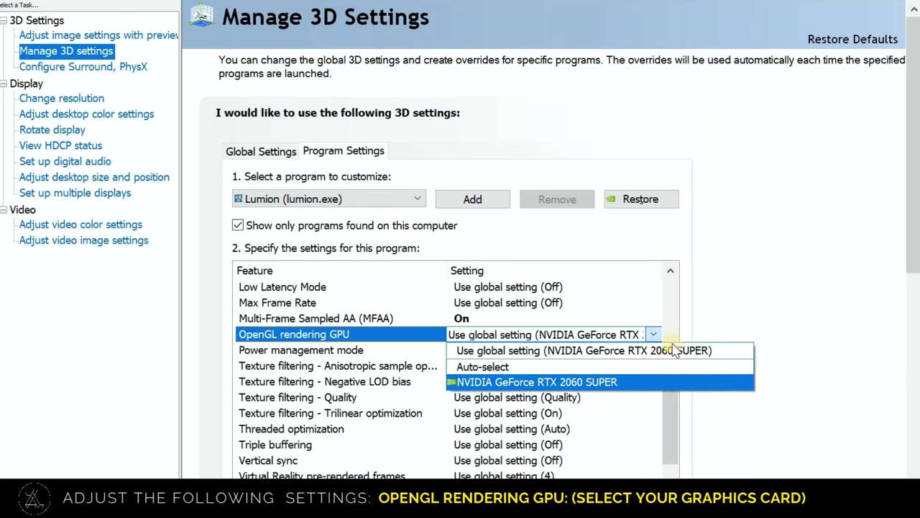
click(653, 382)
click(670, 439)
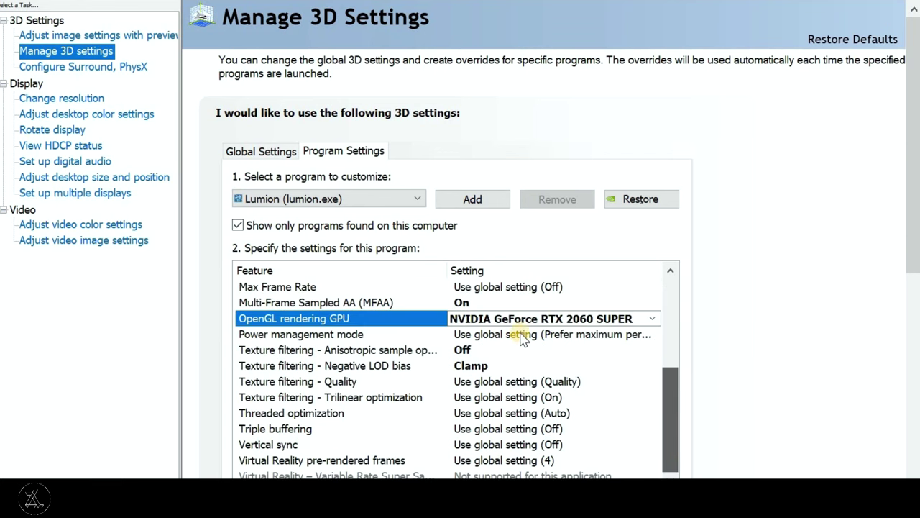
click(509, 397)
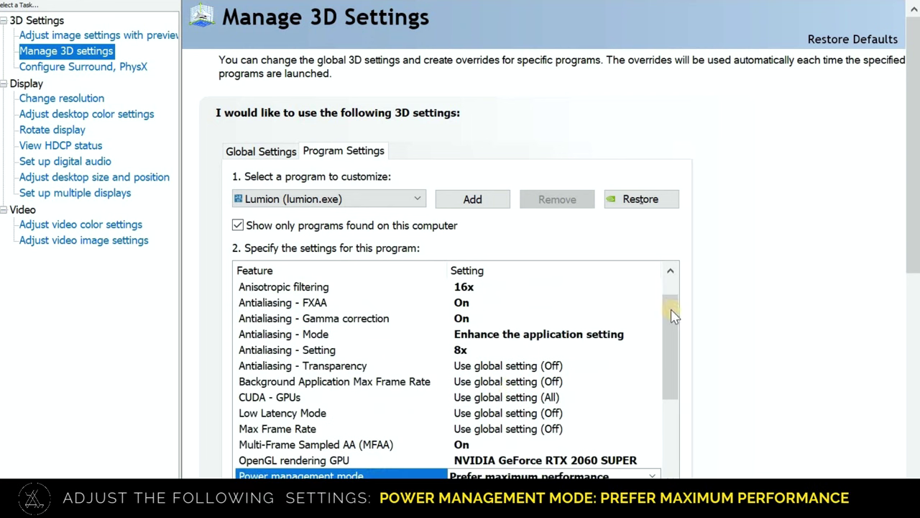
Change anisotropic sample optimization and set texture filtering quality to High performance.
scroll(323, 323, down, 2)
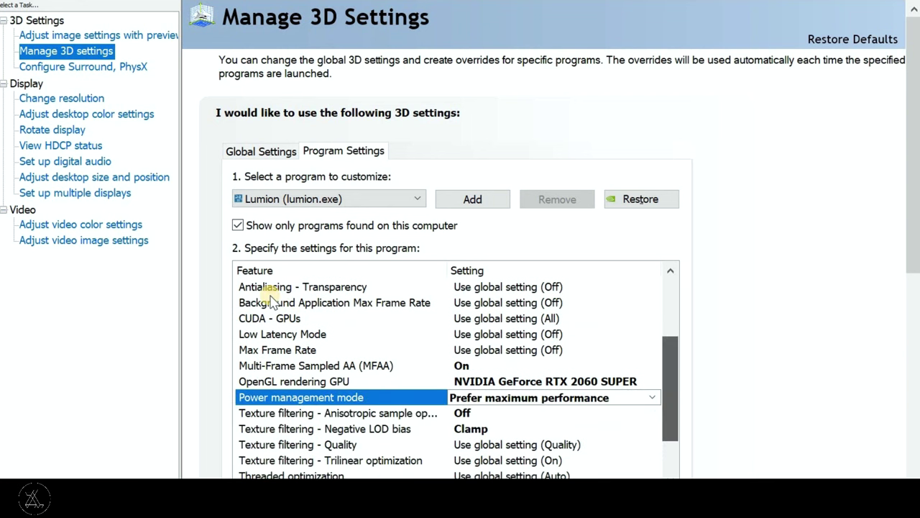
scroll(267, 302, down, 1)
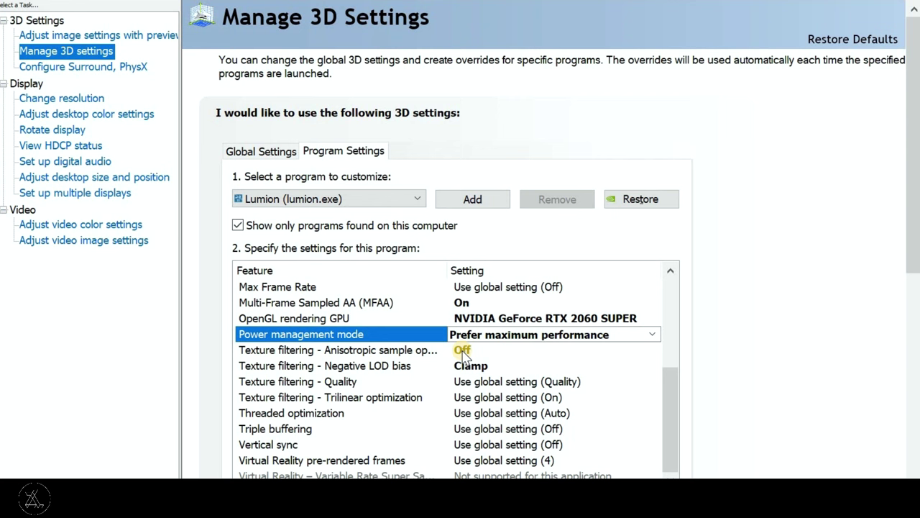
click(463, 352)
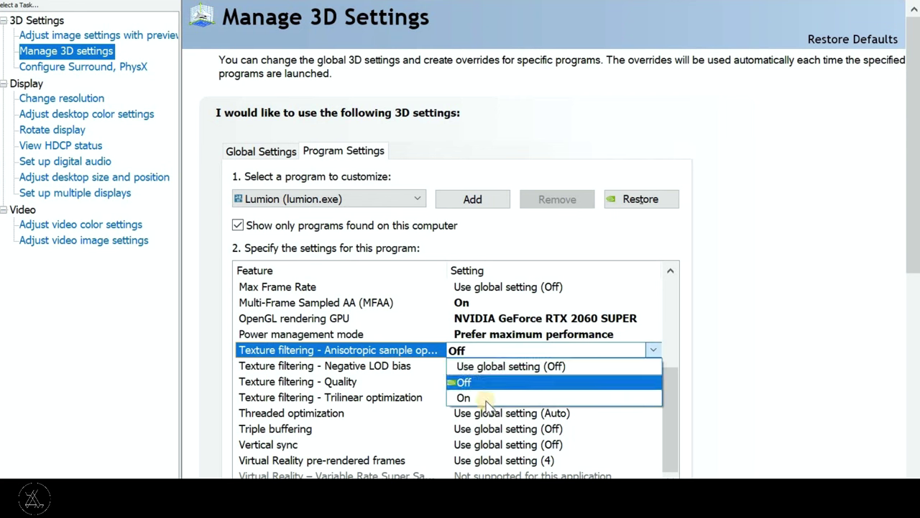
key(Down)
click(667, 349)
click(668, 358)
scroll(657, 428, down, 2)
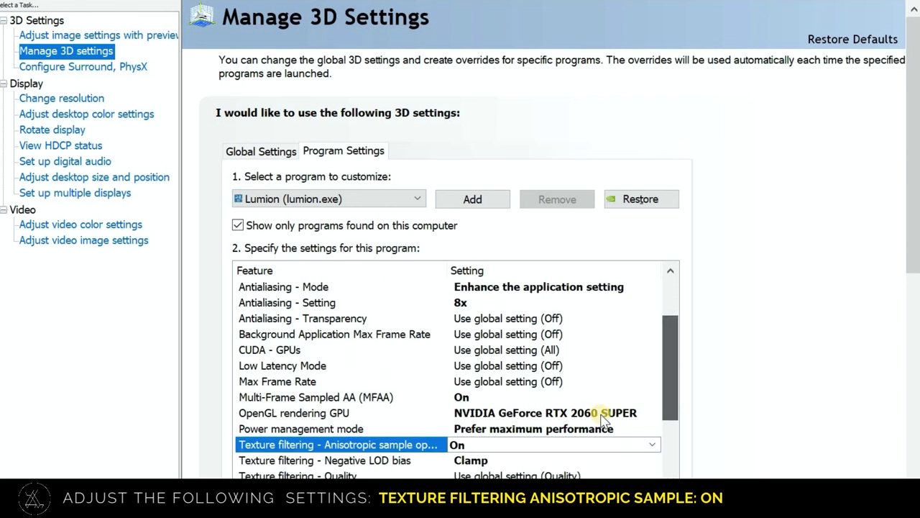
scroll(403, 399, down, 2)
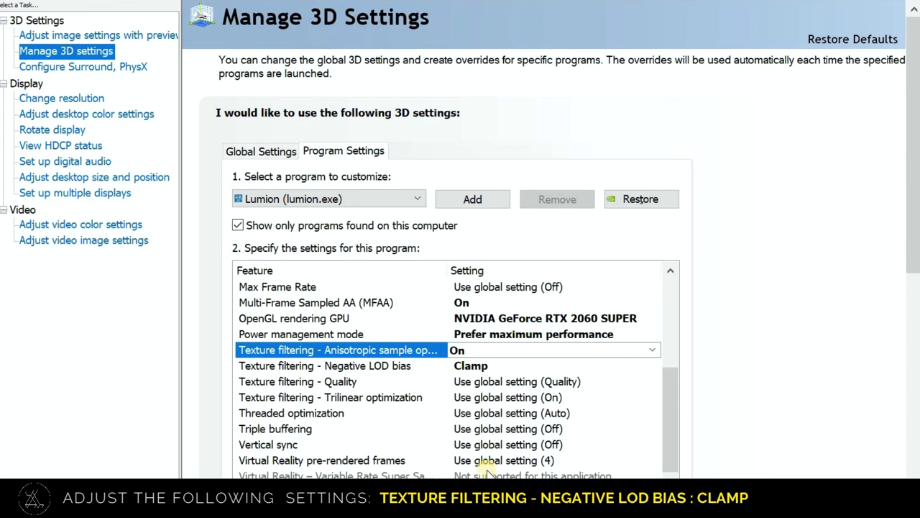
click(503, 382)
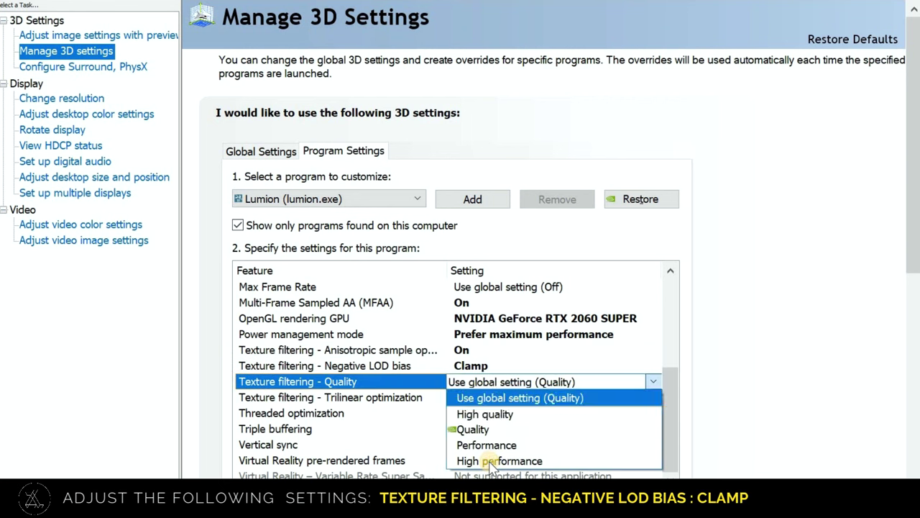
click(675, 364)
Set Triple buffering On, Vertical sync Off and Virtual Reality pre-rendered frames to 4.
scroll(302, 397, down, 2)
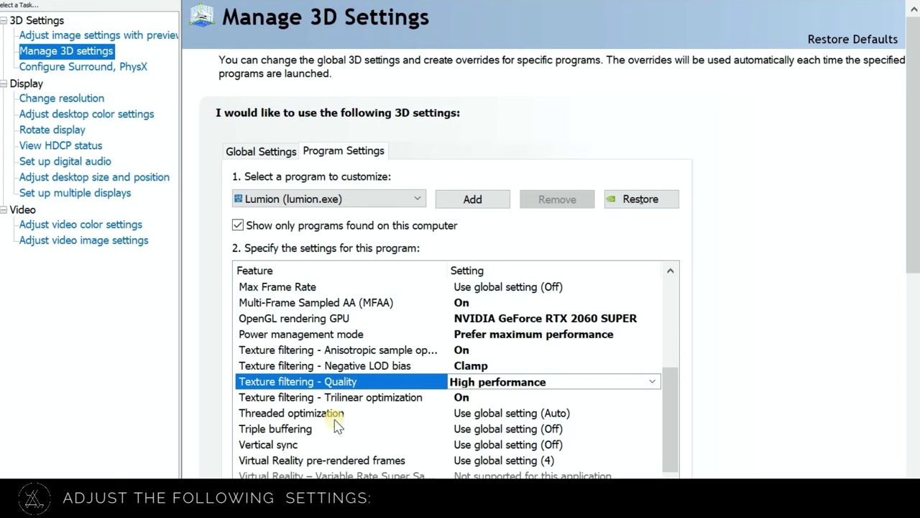
click(516, 429)
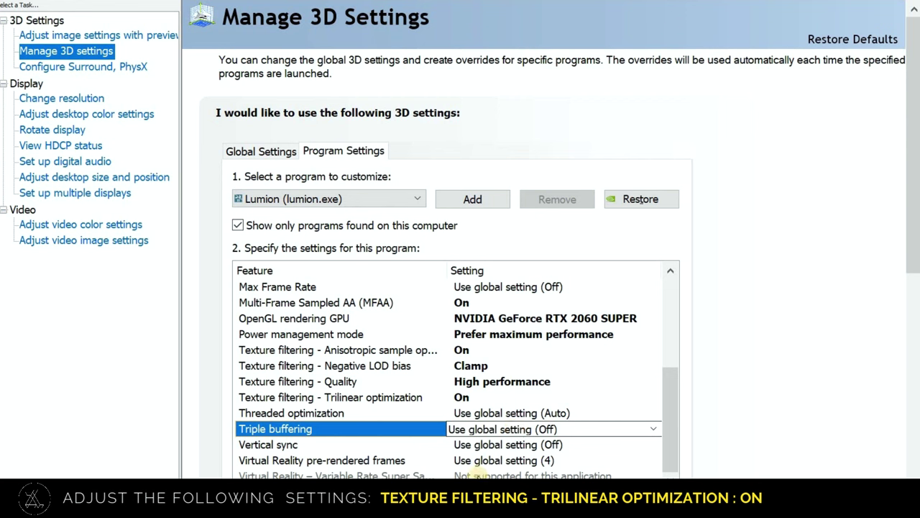
click(608, 429)
click(503, 473)
scroll(678, 390, up, 1)
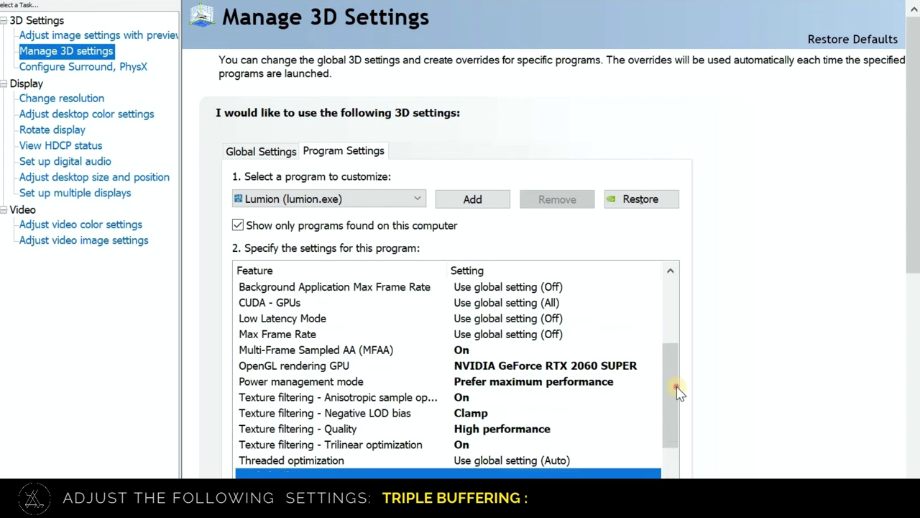
scroll(668, 442, down, 1)
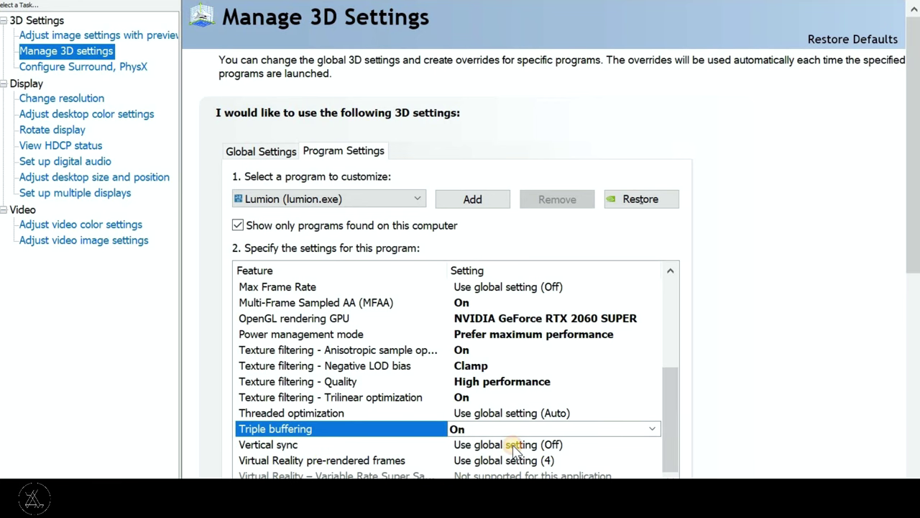
click(575, 444)
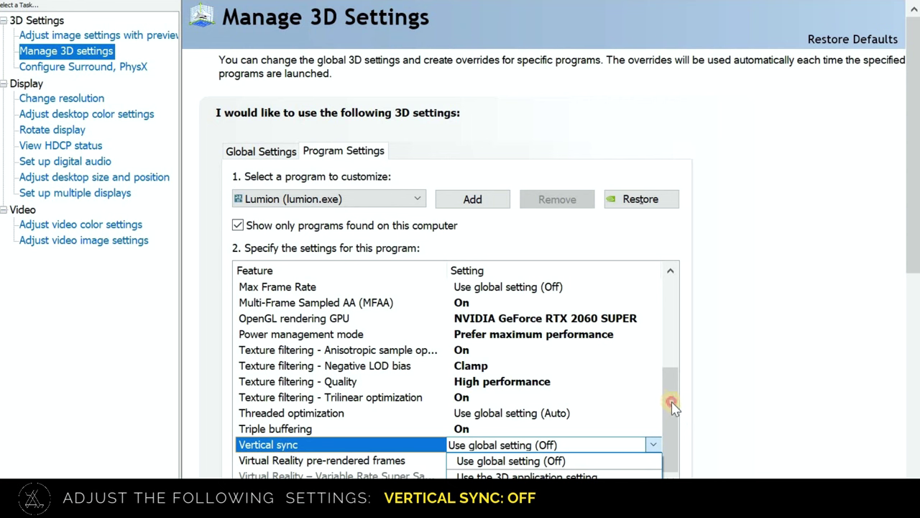
click(533, 469)
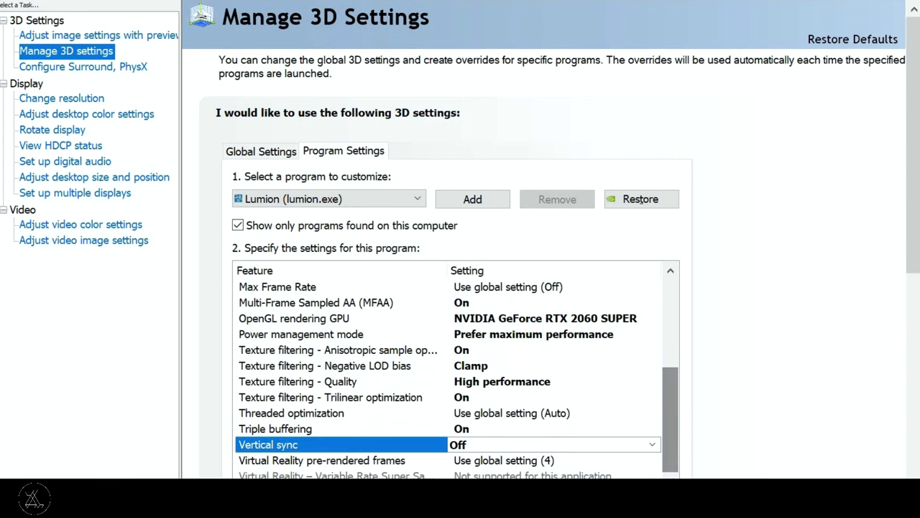
click(547, 460)
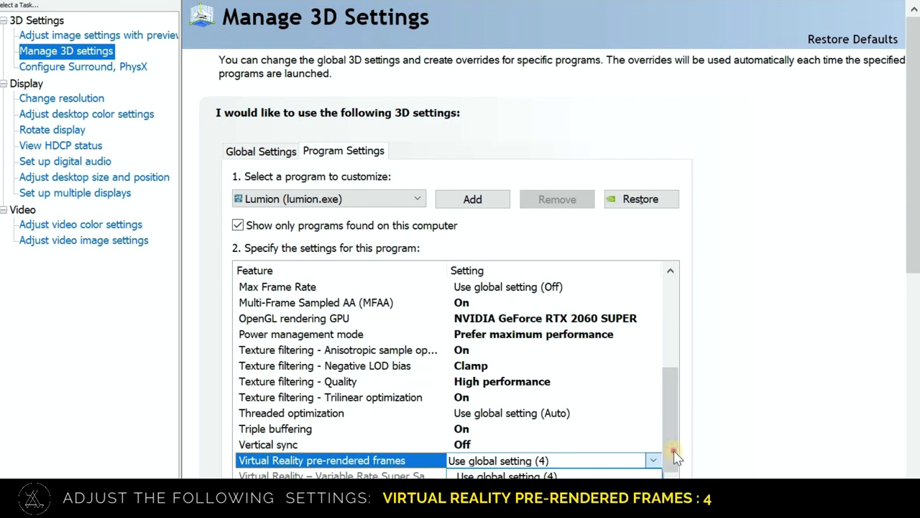
click(503, 503)
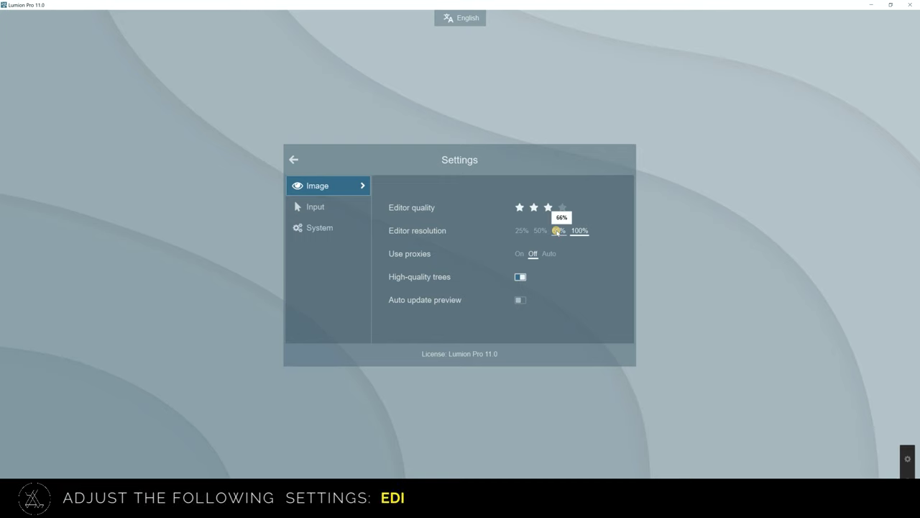
Set editor resolution to 66% and proxies to Auto, then exit Settings to the welcome screen.
click(558, 230)
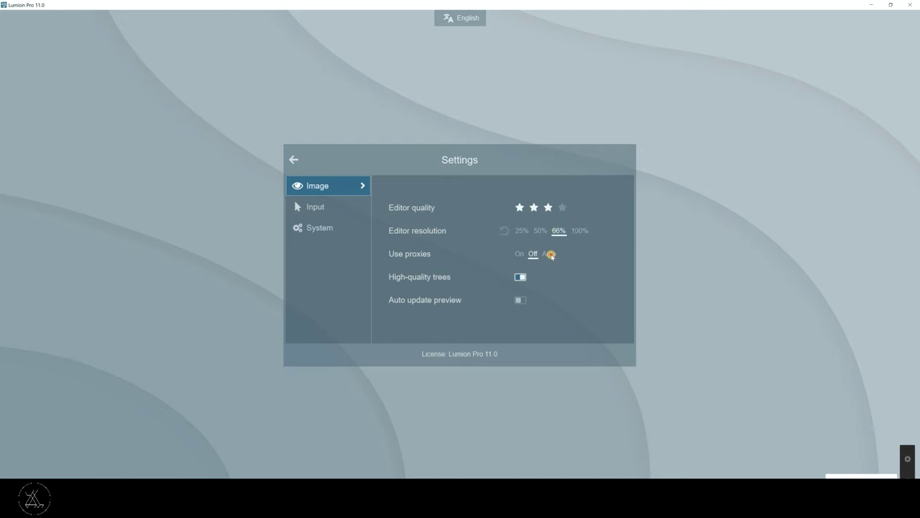
click(548, 255)
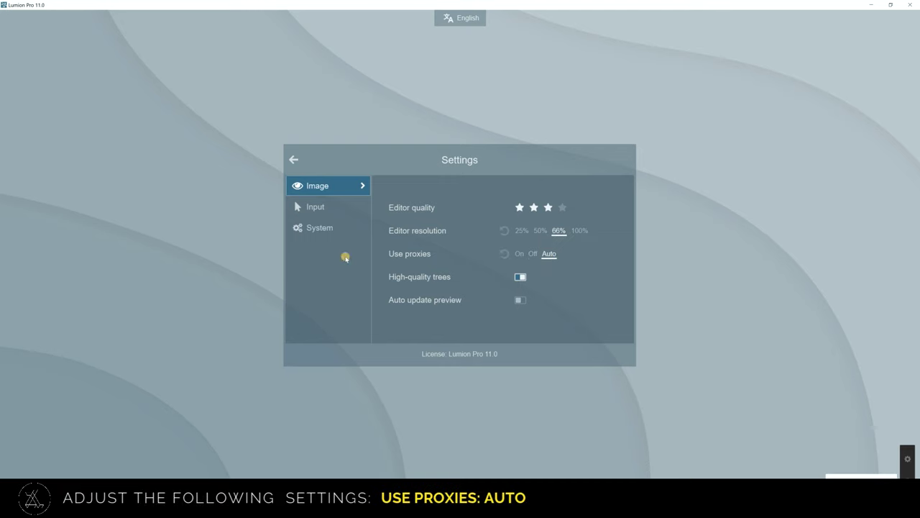
click(324, 207)
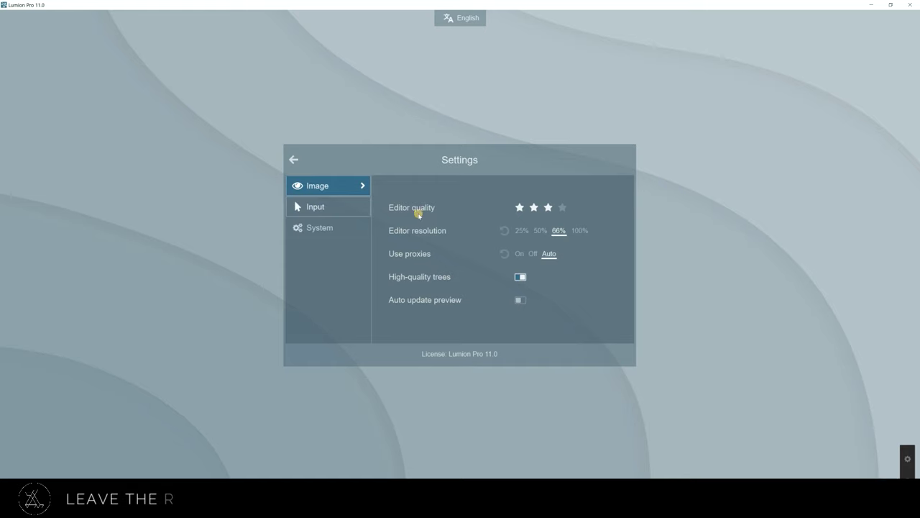
click(324, 230)
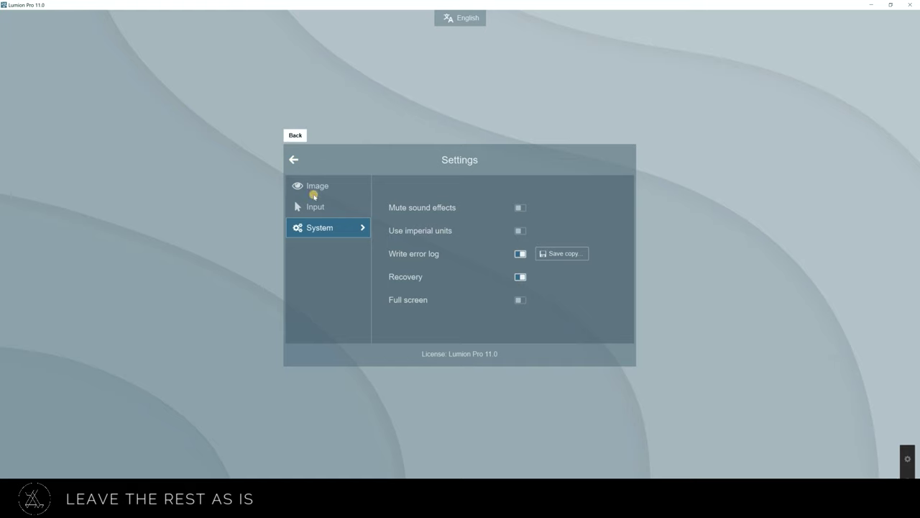
click(313, 188)
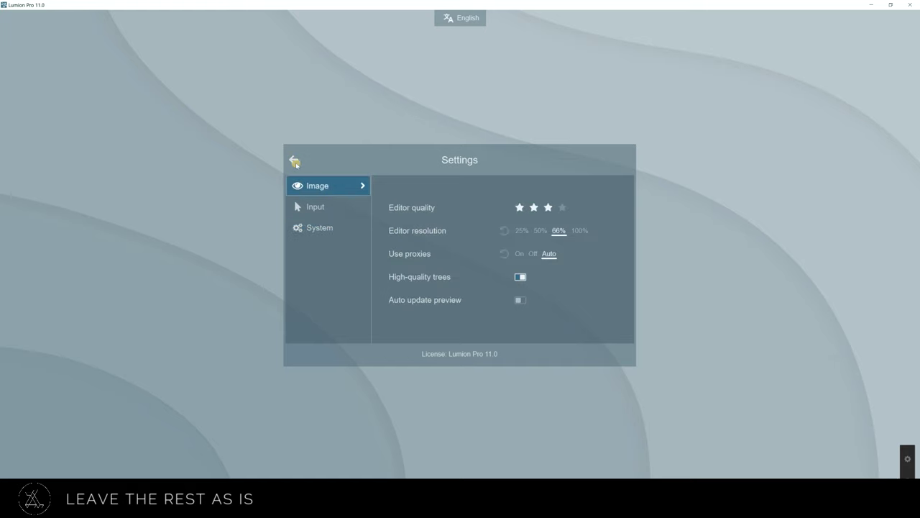
click(294, 161)
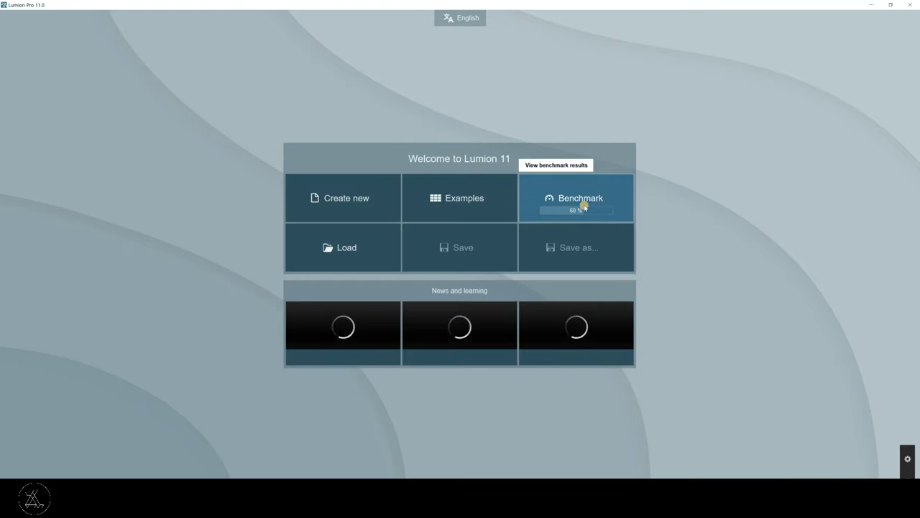
Re-run the Lumion hardware benchmark, reaching 100%, and close its results.
click(583, 206)
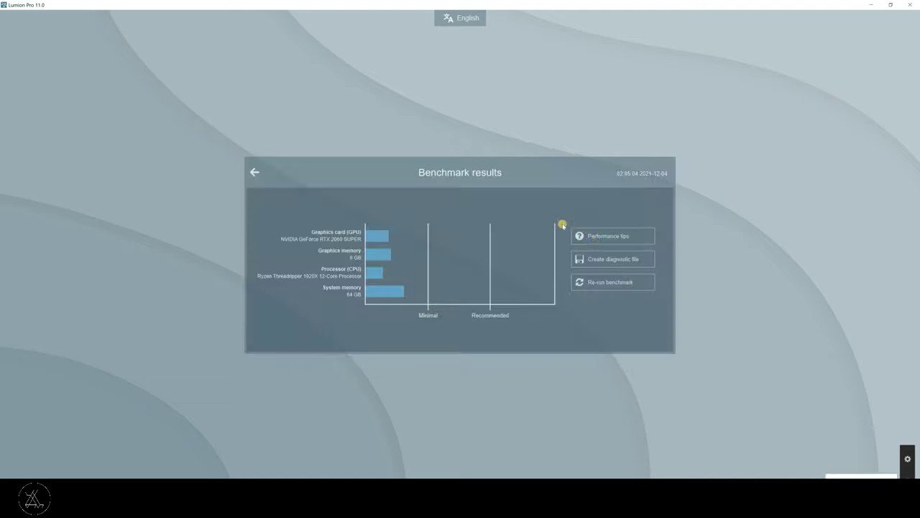
click(606, 288)
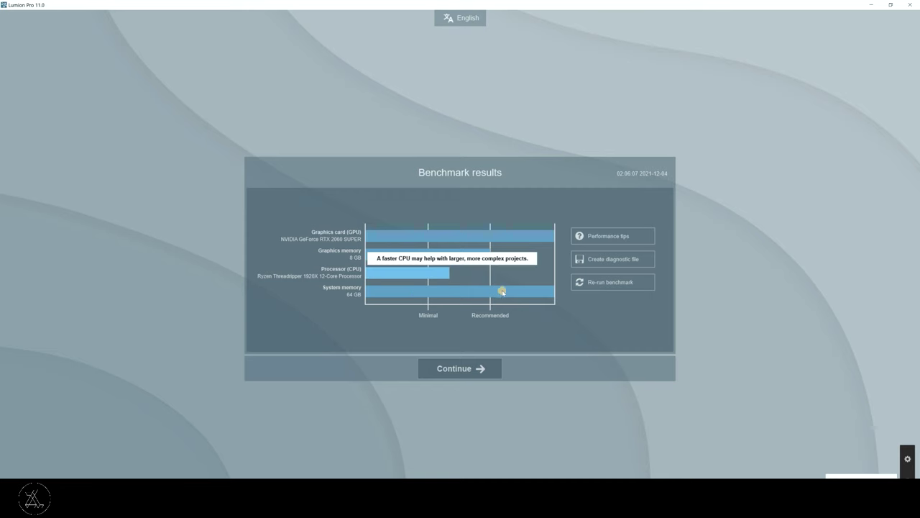
click(477, 369)
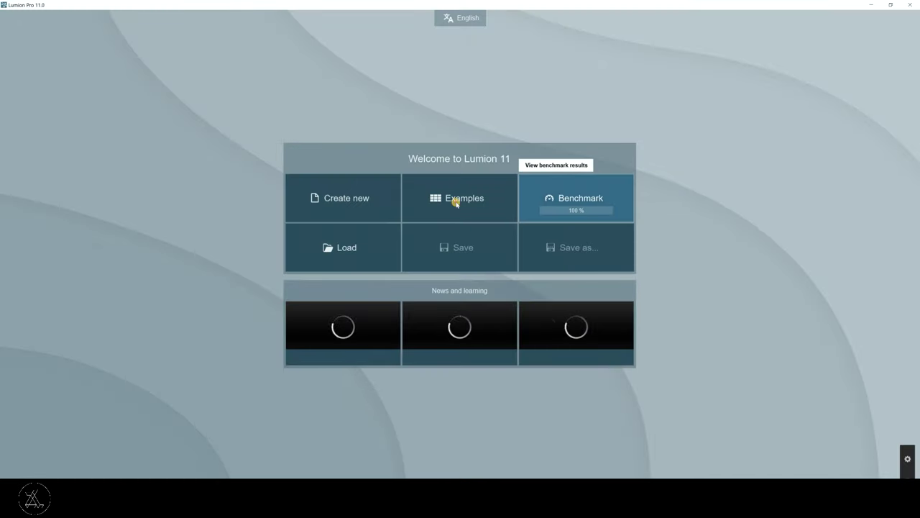
click(460, 198)
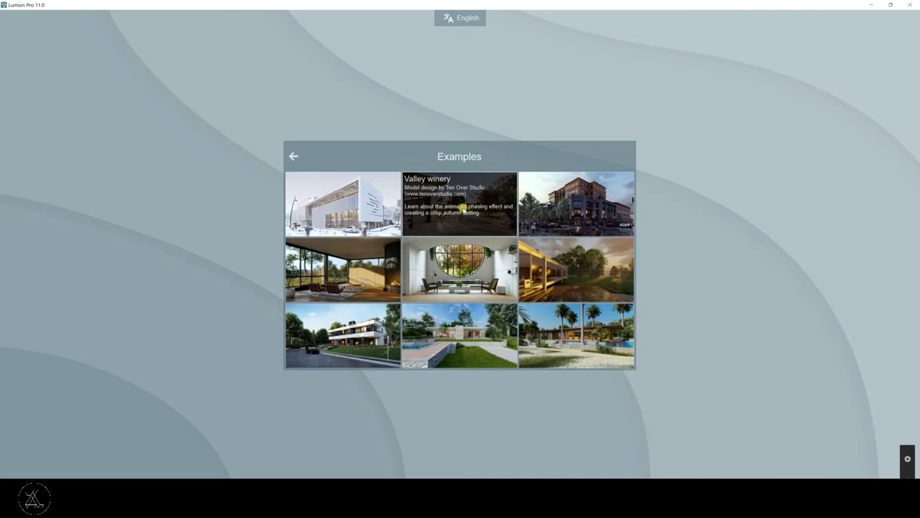
Load the Downtown development example and switch to camera view 1 of the corner building.
mouse_move(576, 203)
click(580, 214)
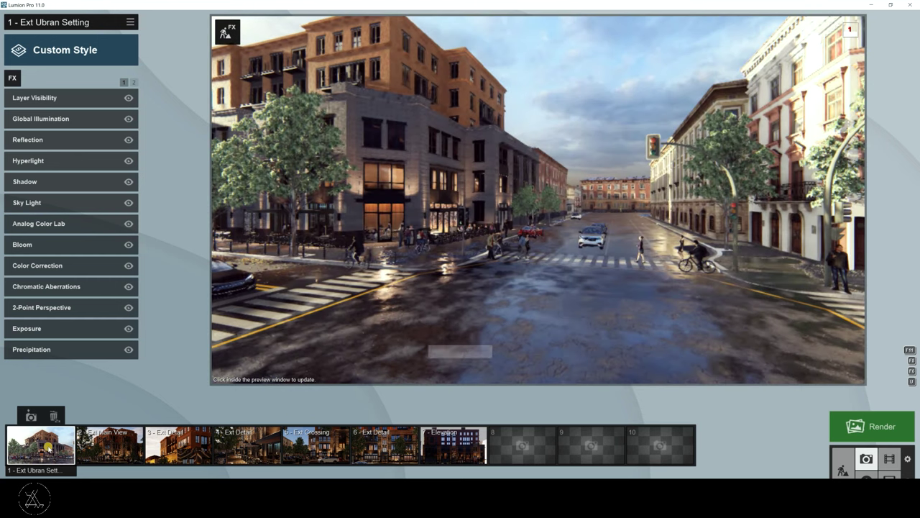
click(545, 273)
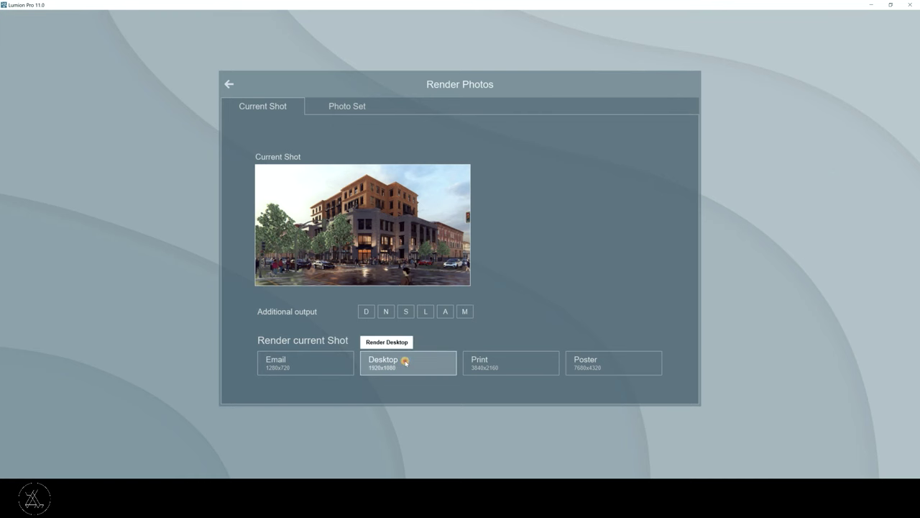
Render the shot at Desktop size 1920x1080 and save it as the JPG 'test 1080'.
click(405, 361)
text(test 1)
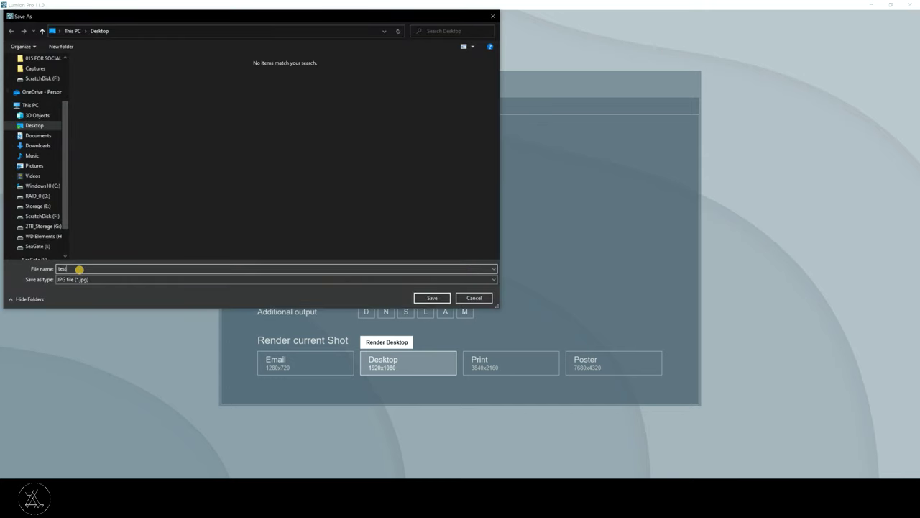
text(080)
key(Return)
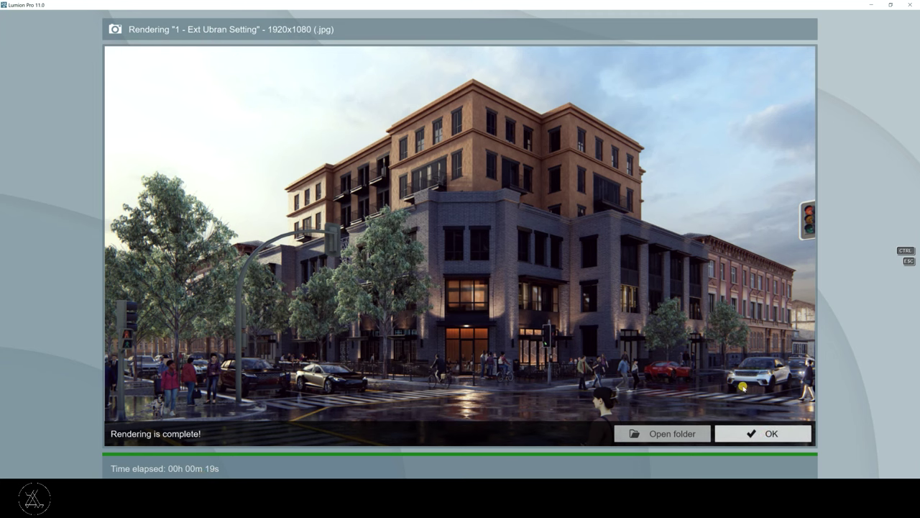
key(Escape)
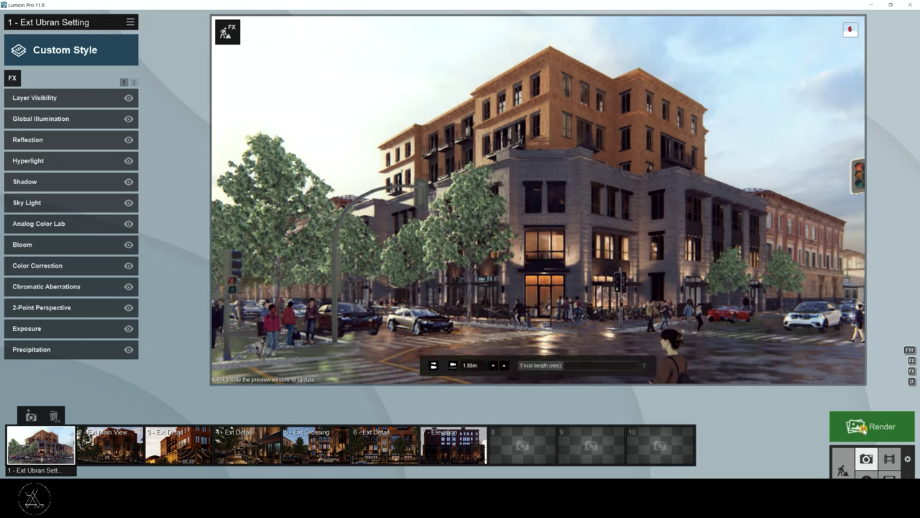
Render the shot at Print size 3840x2160, saving it as the JPG 'test 4k'.
click(863, 428)
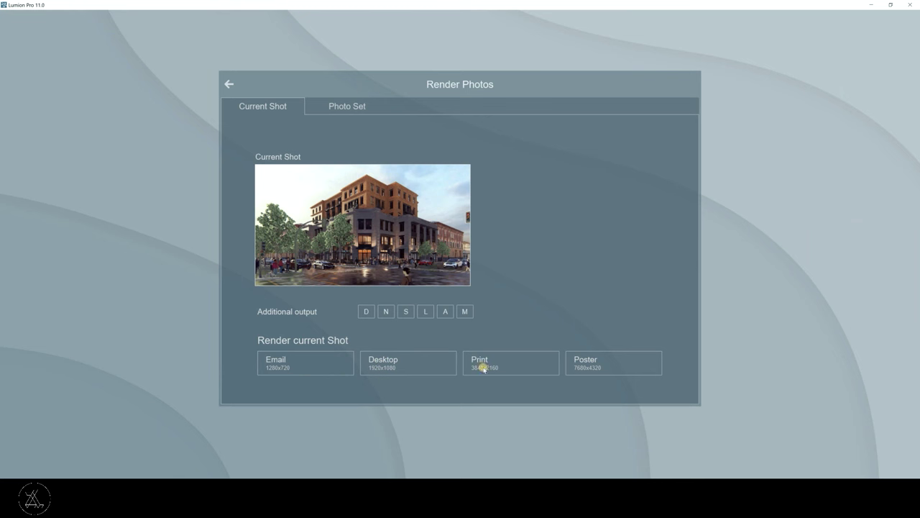
click(511, 365)
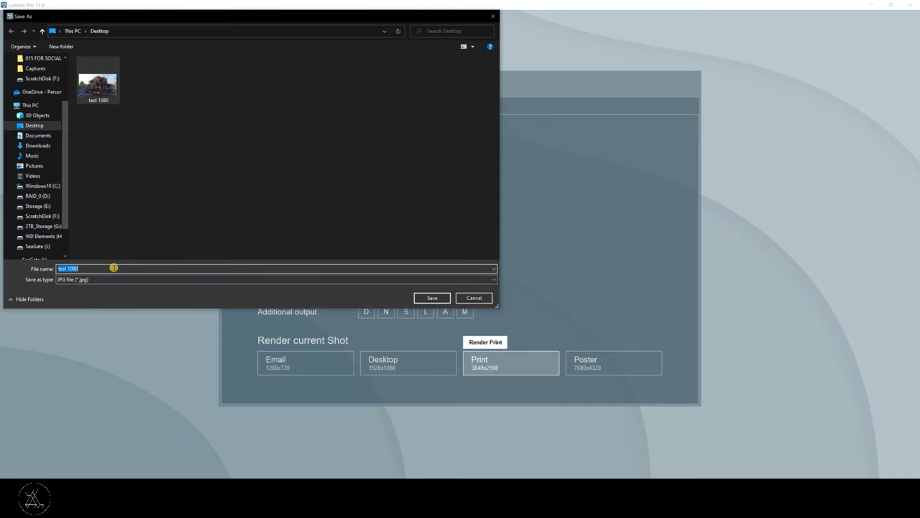
text(4k)
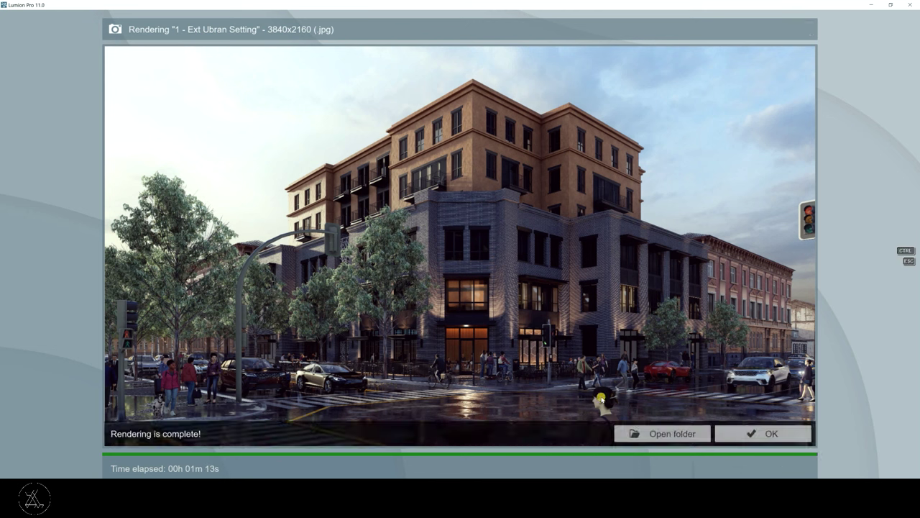
Open the Desktop folder with the renders and view test 4k.jpg in Photos.
click(659, 432)
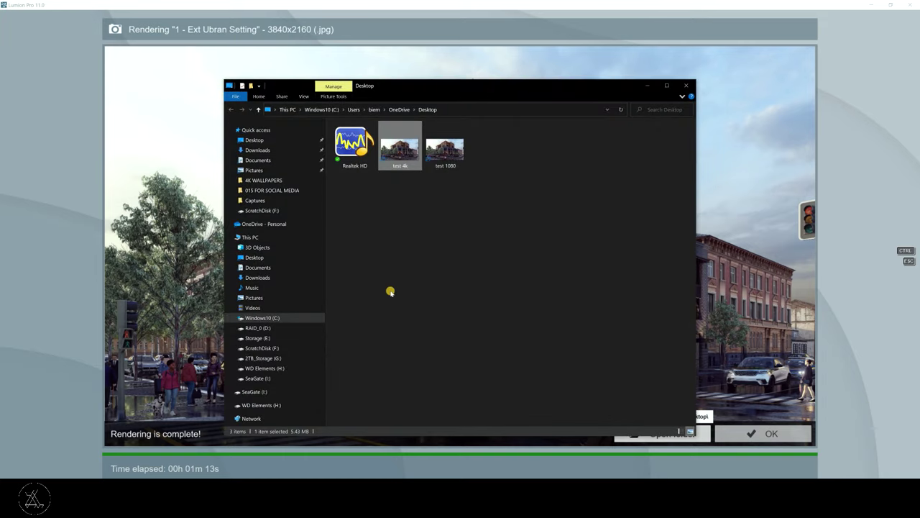
click(742, 400)
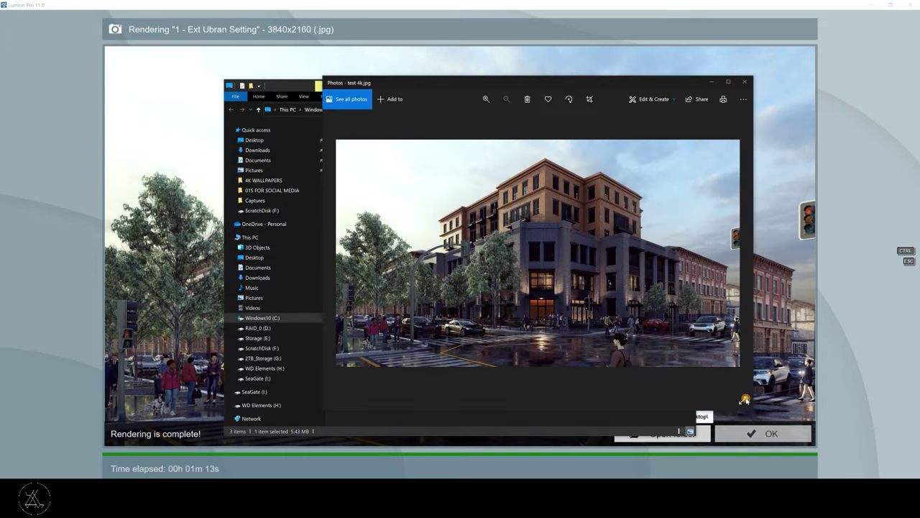